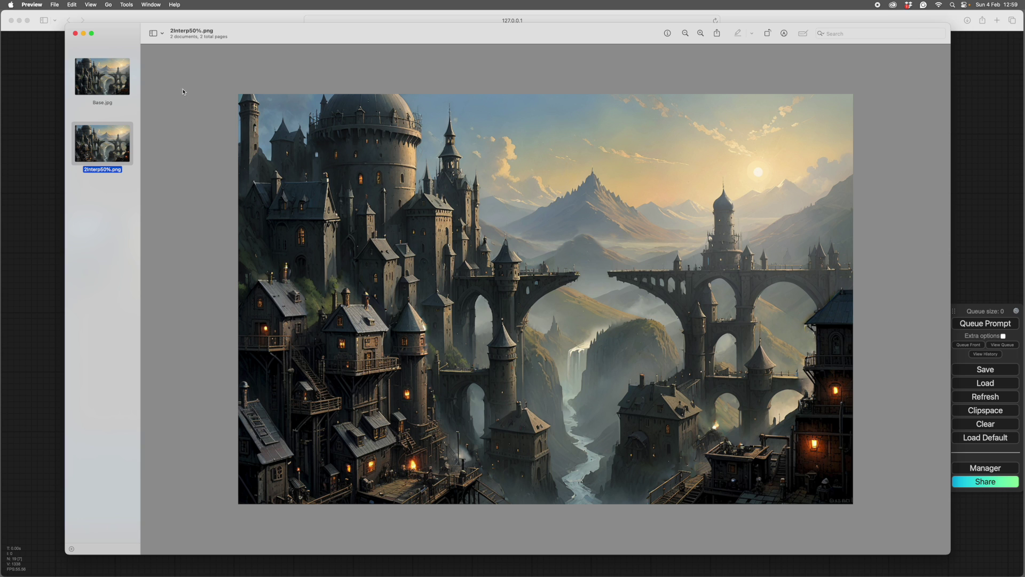
# Nudge the Preview window slightly right, with 2Interp50%.png shown beside Base.jpg.
pyautogui.moveTo(254, 34); pyautogui.dragTo(266, 33)
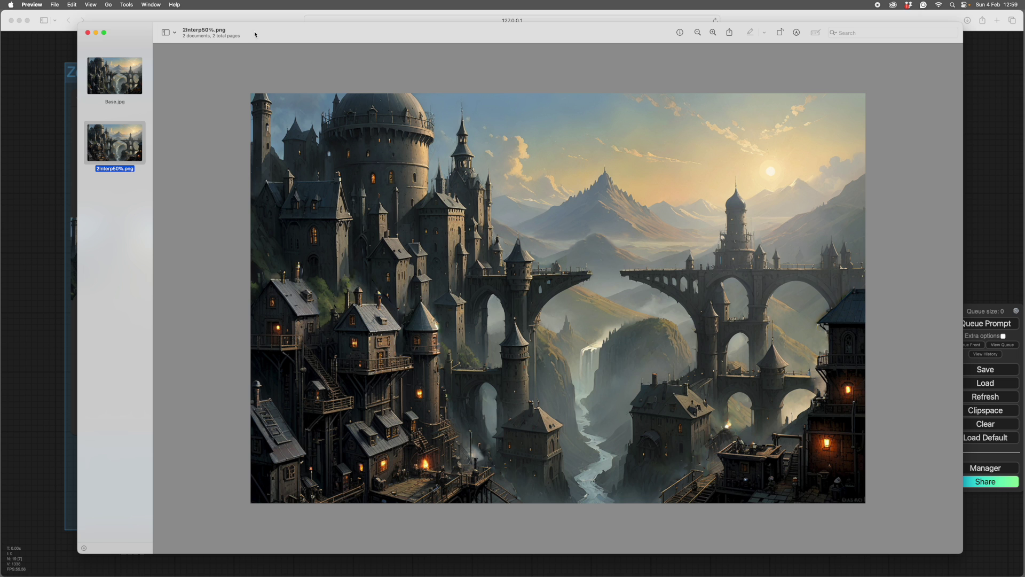
# Close Preview, then zoom and pan the ComfyUI canvas up to the Inpaint group's nodes.
pyautogui.click(88, 33)
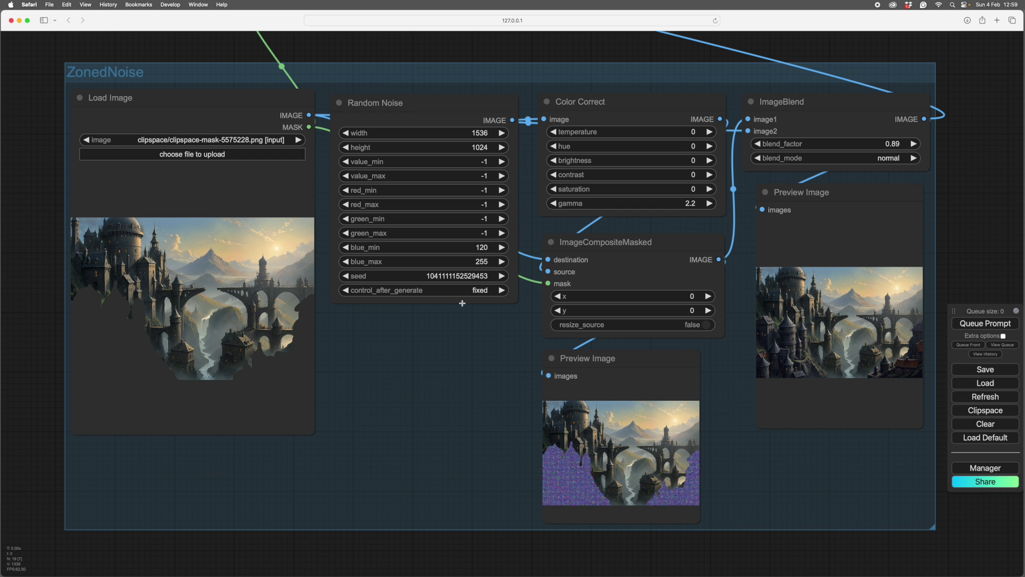
pyautogui.scroll(2, 465, 307)
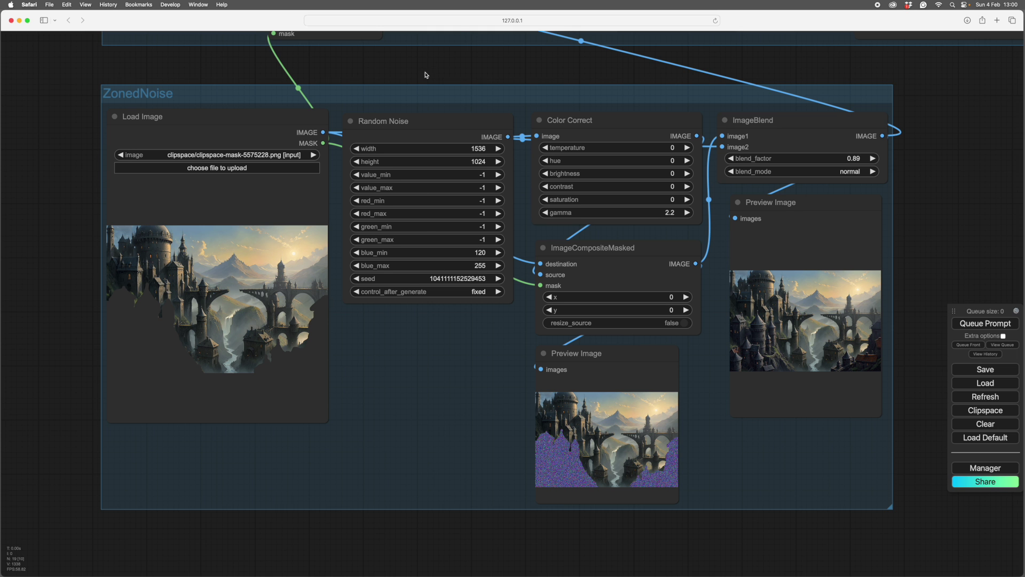
pyautogui.moveTo(422, 67); pyautogui.dragTo(372, 476)
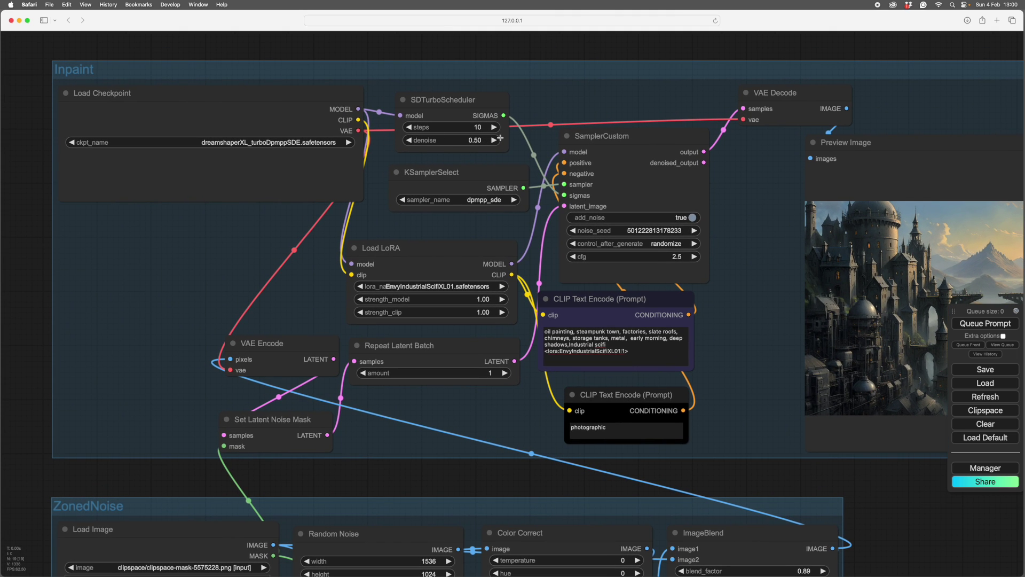
# Pan the canvas down from the Inpaint nodes to the ZonedNoise group.
pyautogui.moveTo(309, 478)
pyautogui.mouseDown()
pyautogui.moveTo(322, 442)
pyautogui.moveTo(316, 475)
pyautogui.mouseUp()
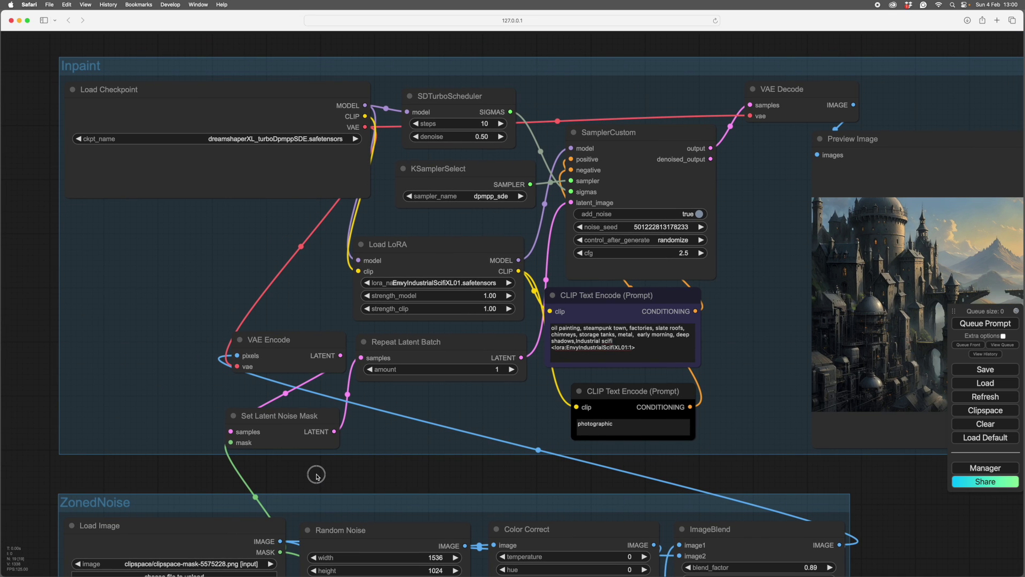
pyautogui.moveTo(317, 476); pyautogui.dragTo(414, 100)
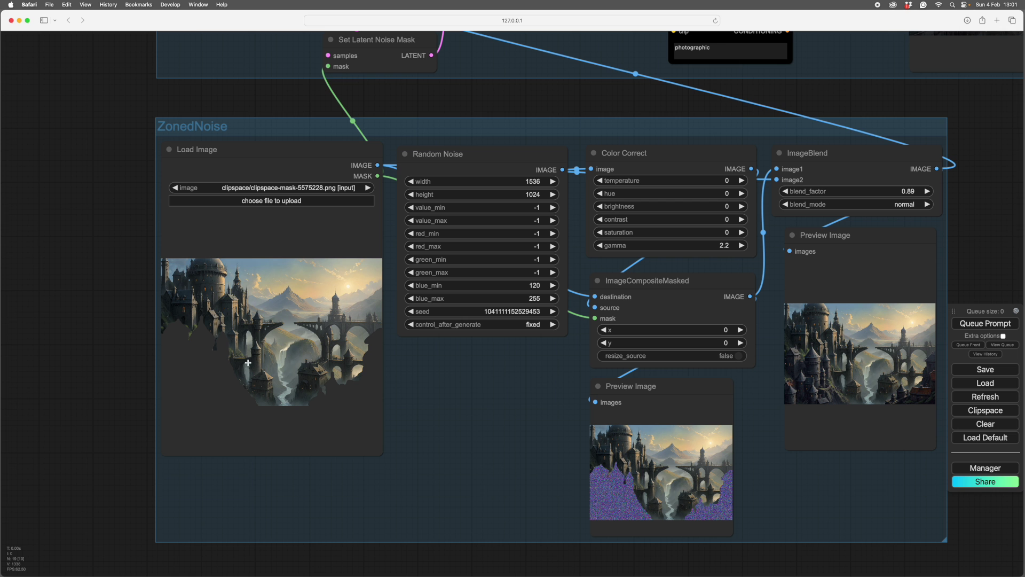
# Centre the ZonedNoise group and drag the Random Noise node about 130 px lower.
pyautogui.moveTo(479, 102); pyautogui.dragTo(364, 73)
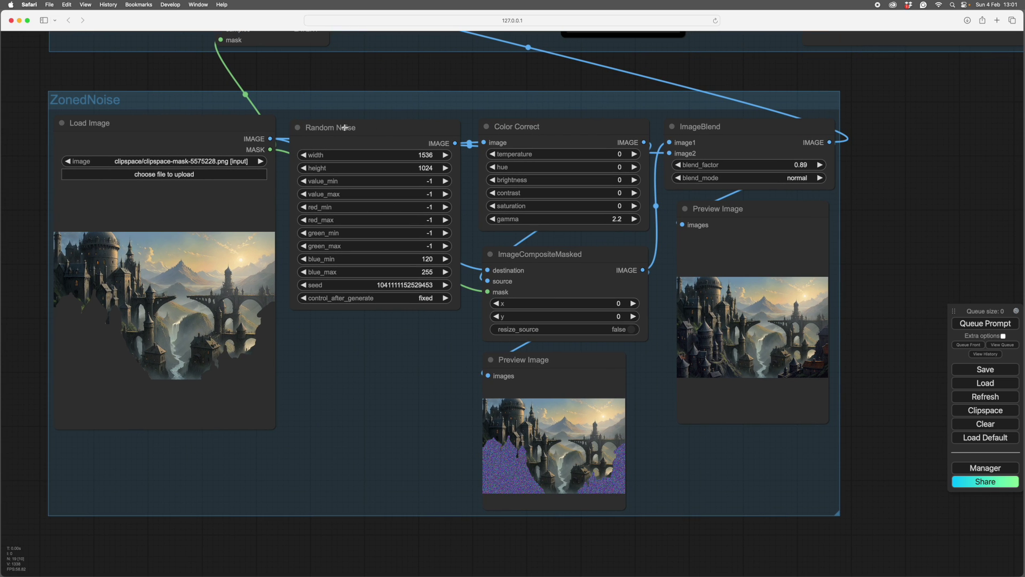
pyautogui.moveTo(384, 134); pyautogui.dragTo(380, 206)
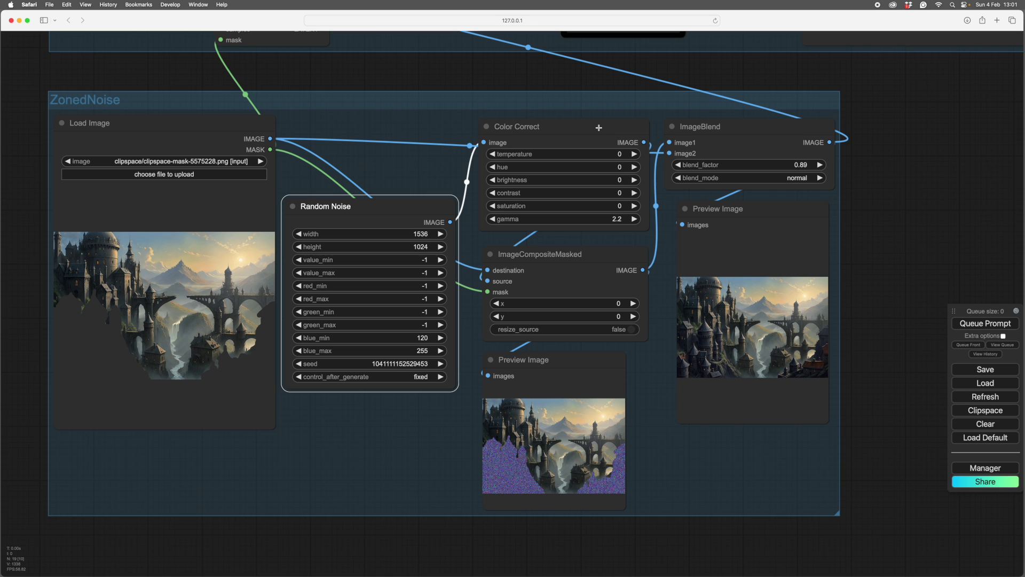
# Lower Random Noise further and shift Color Correct left, then pan to Set Latent Noise Mask.
pyautogui.moveTo(599, 128); pyautogui.dragTo(596, 130)
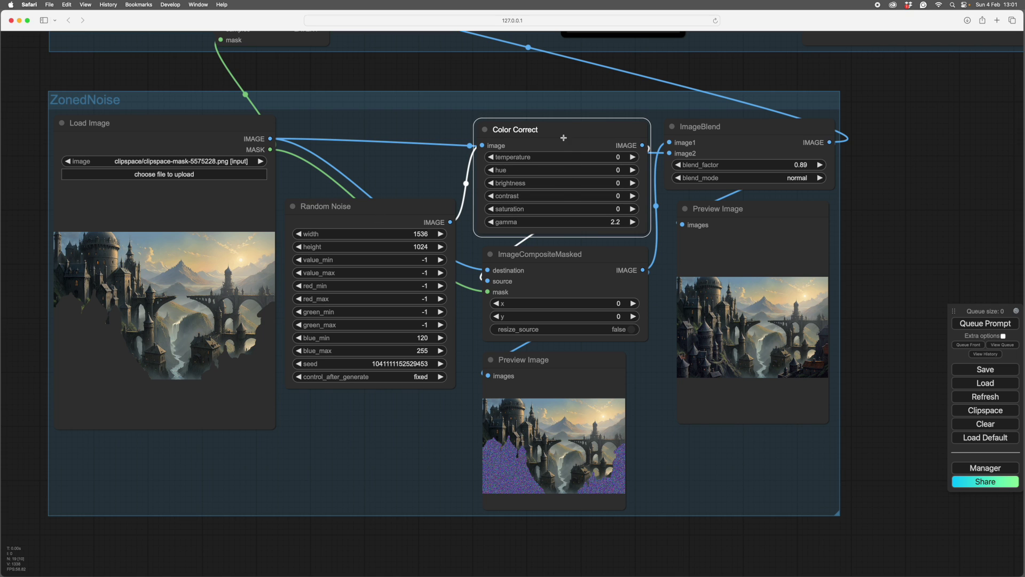
pyautogui.moveTo(563, 138); pyautogui.dragTo(563, 139)
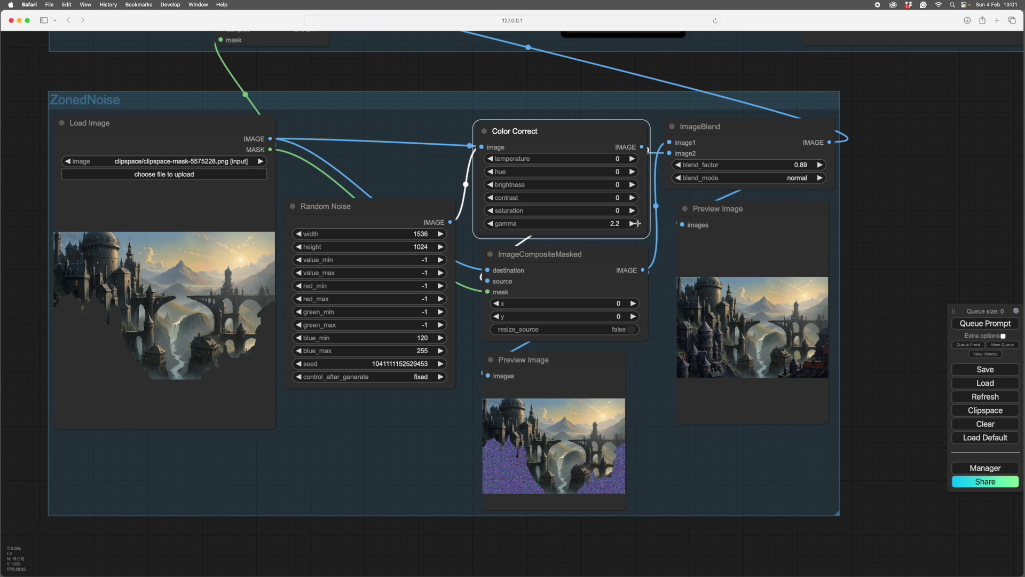
pyautogui.moveTo(403, 207); pyautogui.dragTo(403, 254)
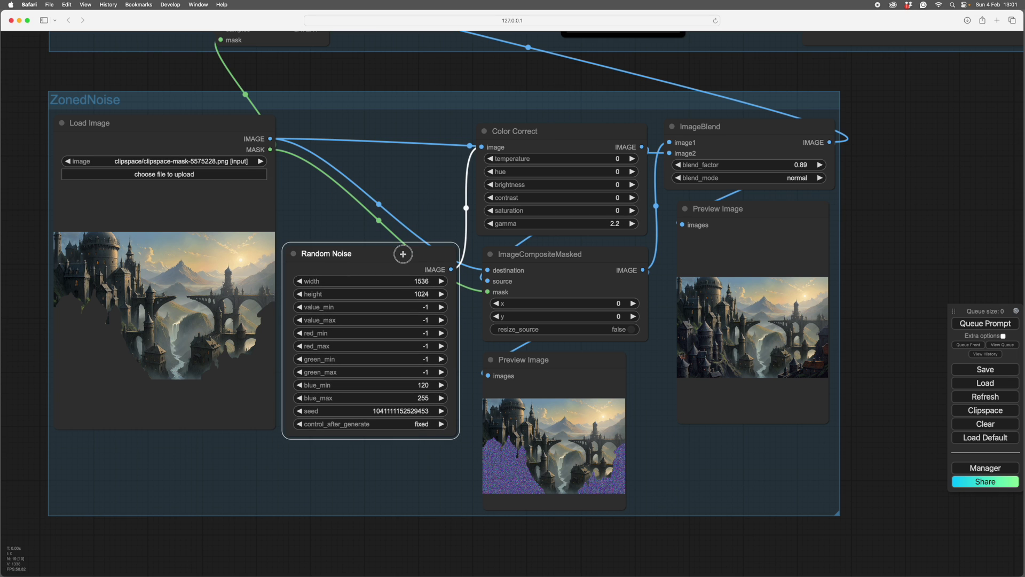
pyautogui.moveTo(567, 133); pyautogui.dragTo(548, 132)
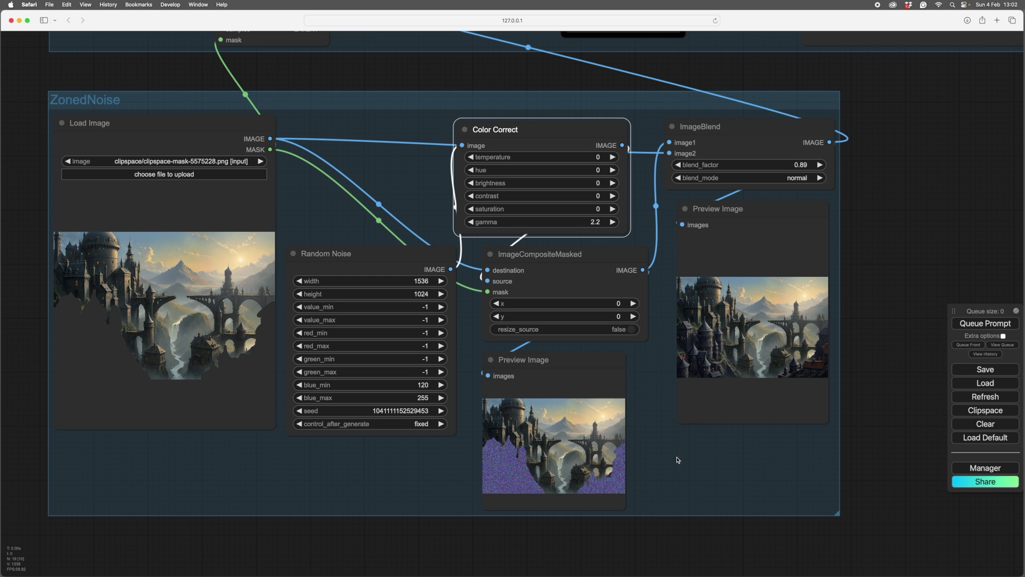
pyautogui.moveTo(675, 456); pyautogui.dragTo(667, 532)
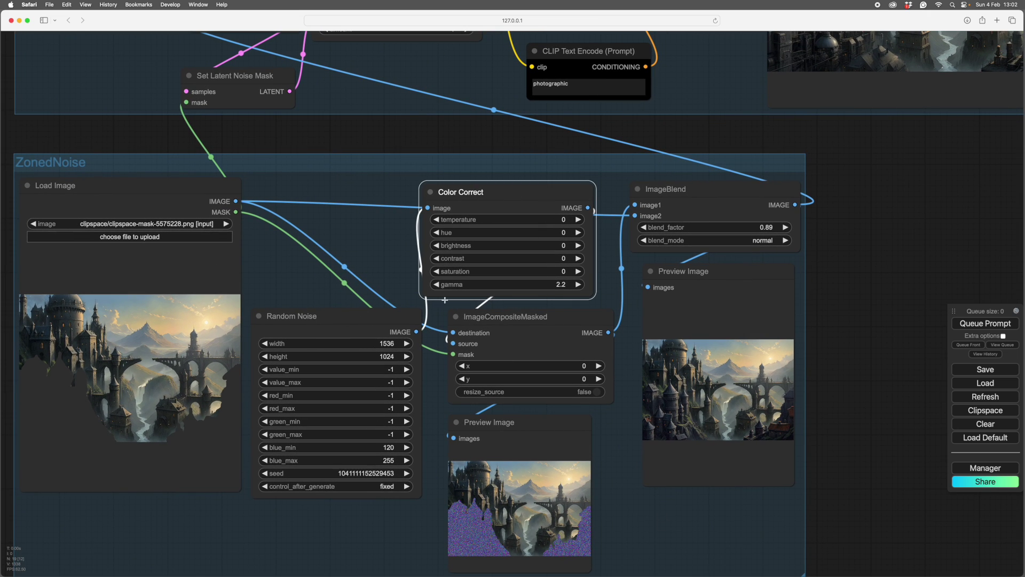
pyautogui.moveTo(665, 164); pyautogui.dragTo(458, 197)
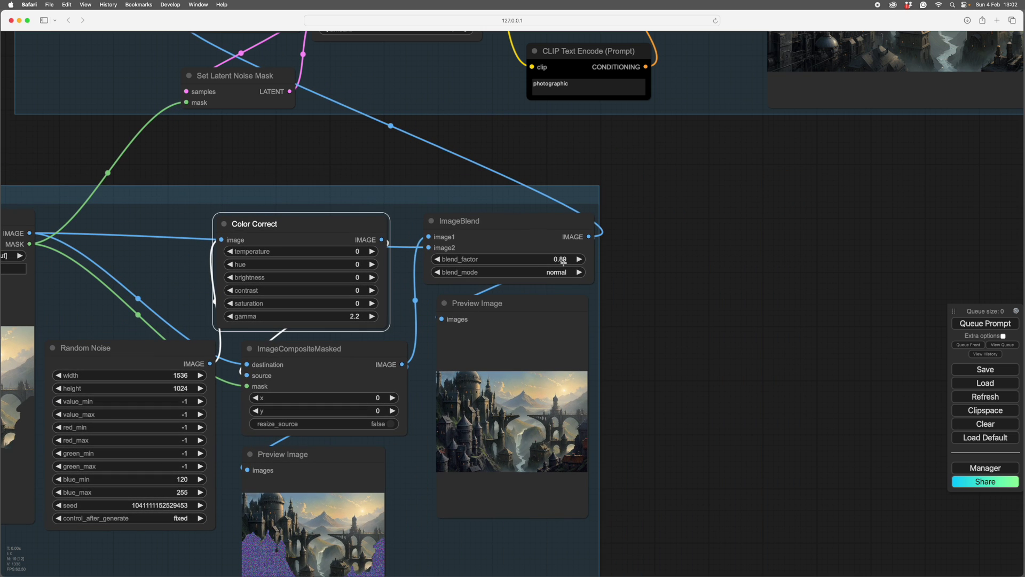
pyautogui.moveTo(449, 555); pyautogui.dragTo(630, 454)
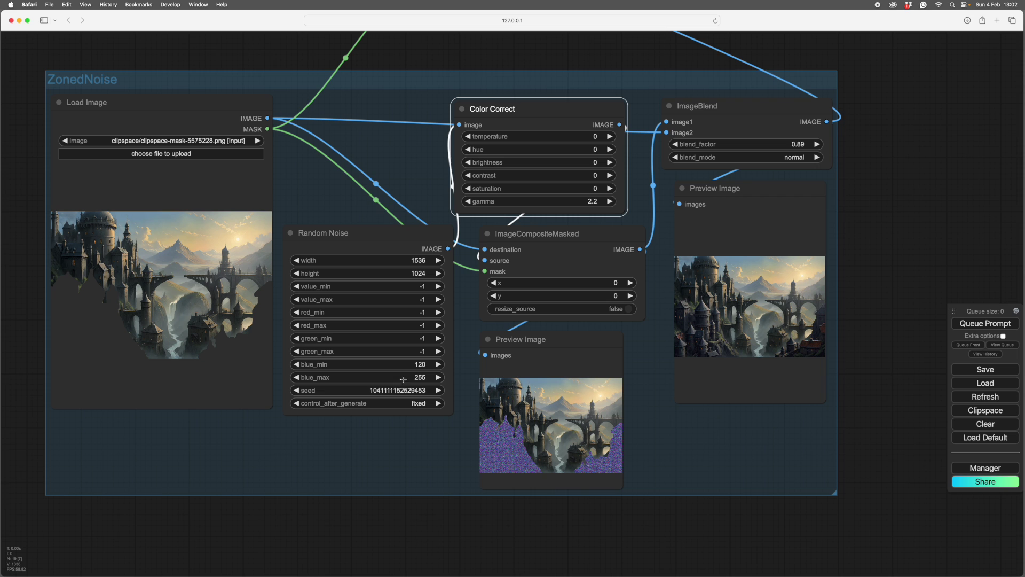
pyautogui.moveTo(726, 436); pyautogui.dragTo(541, 526)
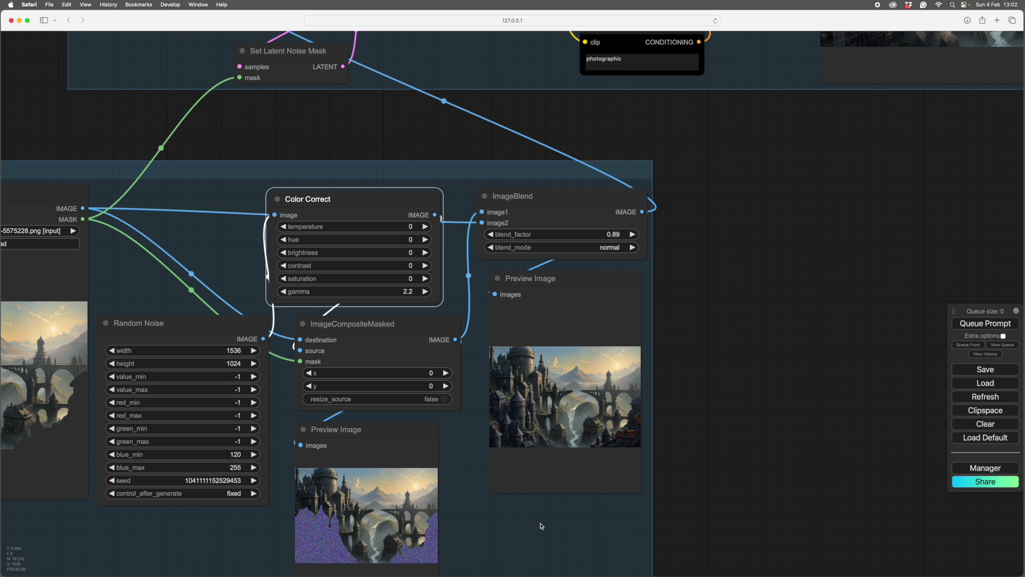
pyautogui.scroll(-10, 541, 526)
pyautogui.scroll(2, 534, 526)
pyautogui.scroll(5, 541, 523)
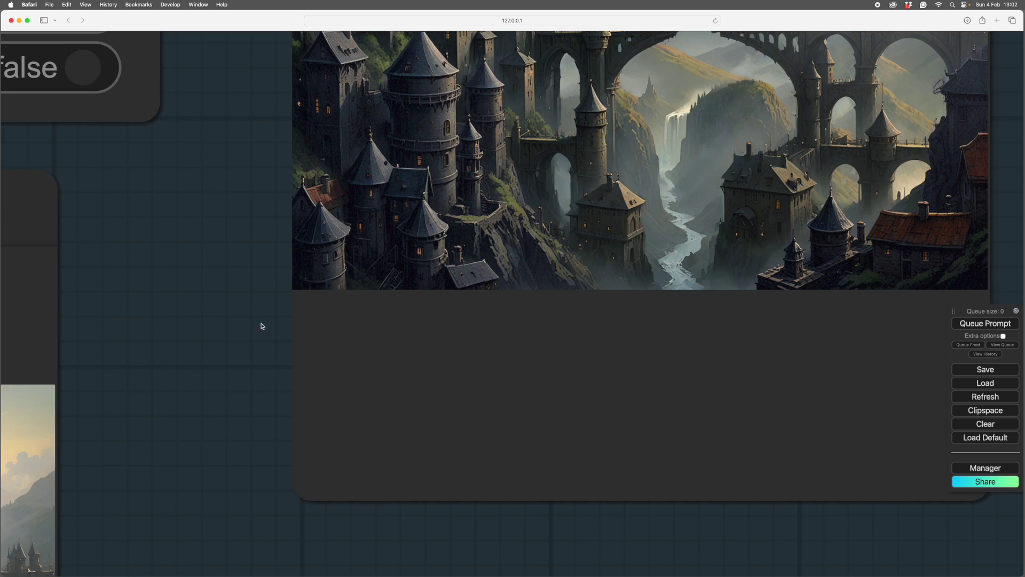
pyautogui.moveTo(261, 325); pyautogui.dragTo(314, 472)
pyautogui.scroll(3, 313, 472)
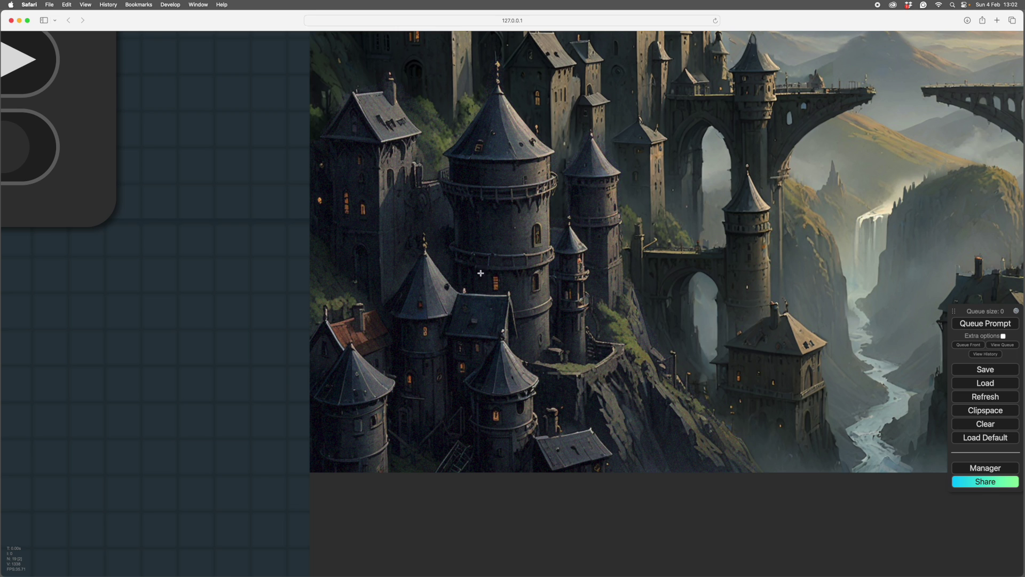
pyautogui.scroll(-3, 486, 246)
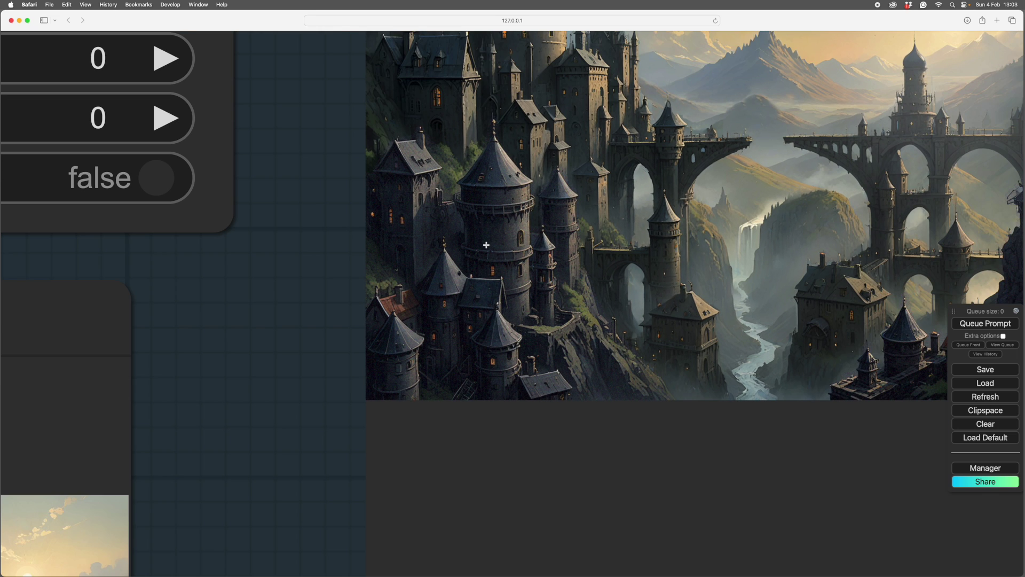
pyautogui.scroll(-10, 486, 245)
pyautogui.scroll(5, 406, 267)
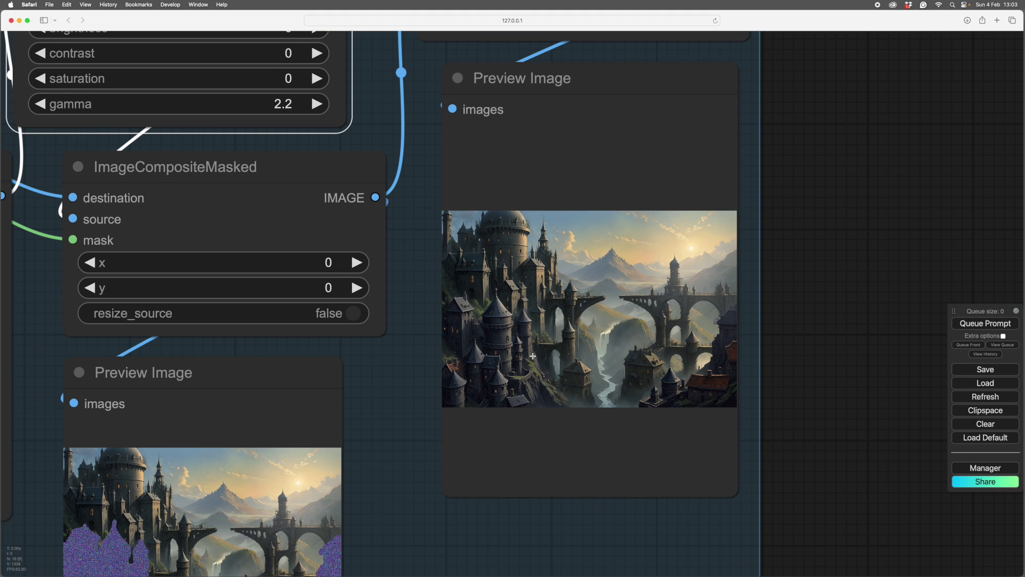
pyautogui.scroll(5, 426, 325)
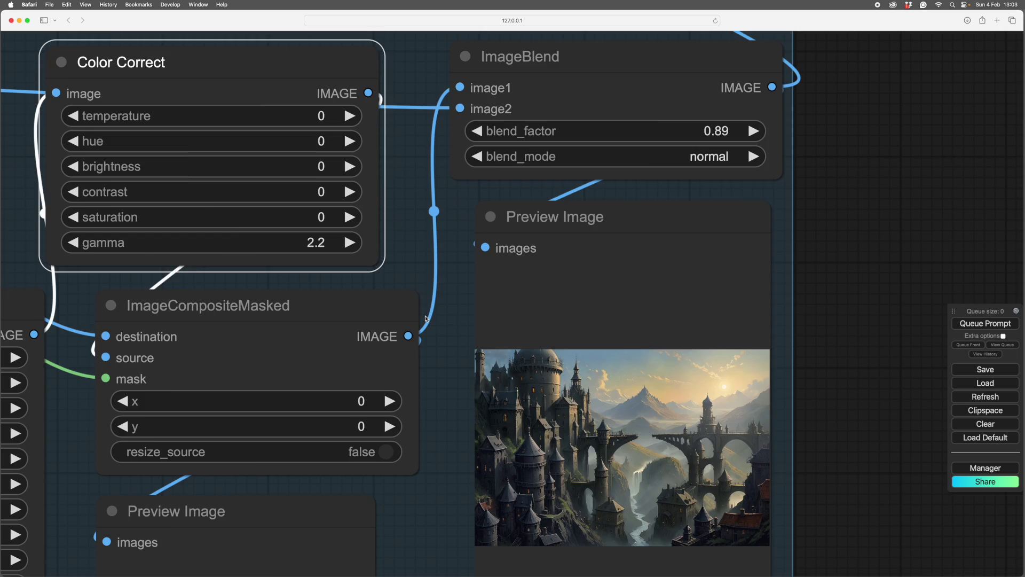
pyautogui.scroll(-3, 426, 319)
pyautogui.hscroll(-8, 421, 278)
pyautogui.scroll(3, 422, 278)
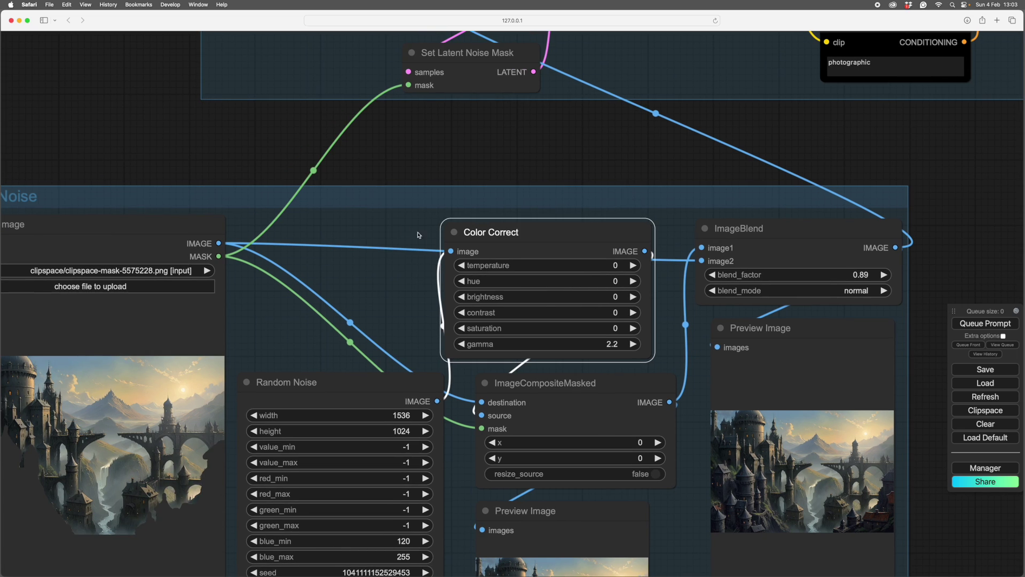
# Zoom around the canvas and pan back to the Inpaint group.
pyautogui.scroll(10, 418, 235)
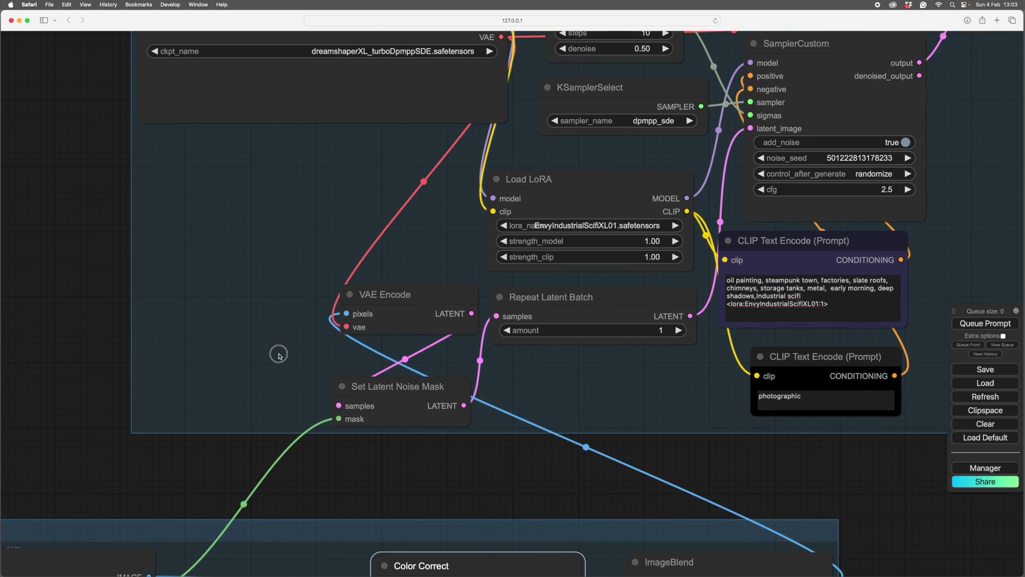
pyautogui.scroll(-3, 279, 355)
pyautogui.scroll(3, 263, 297)
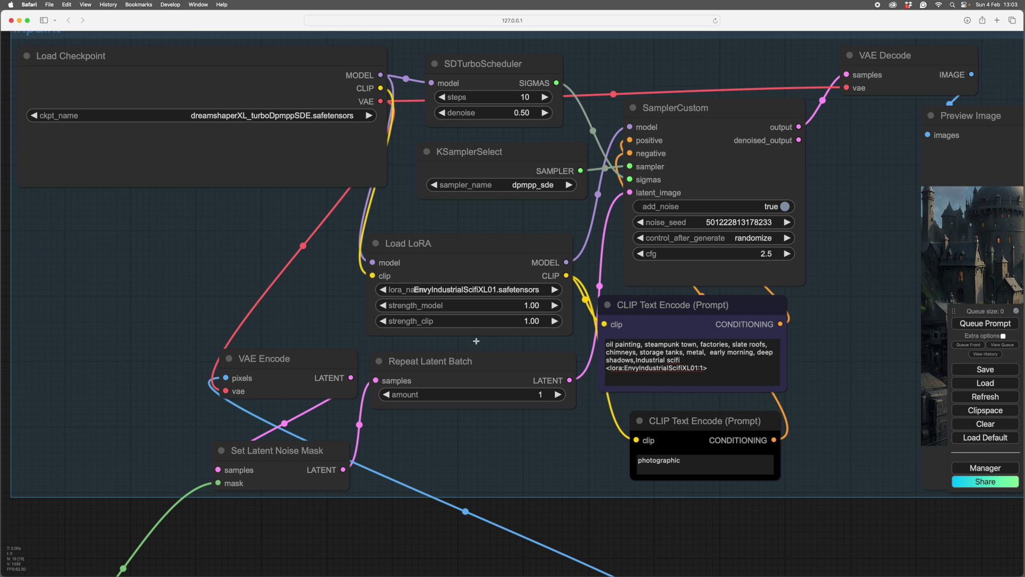
pyautogui.hscroll(2, 476, 340)
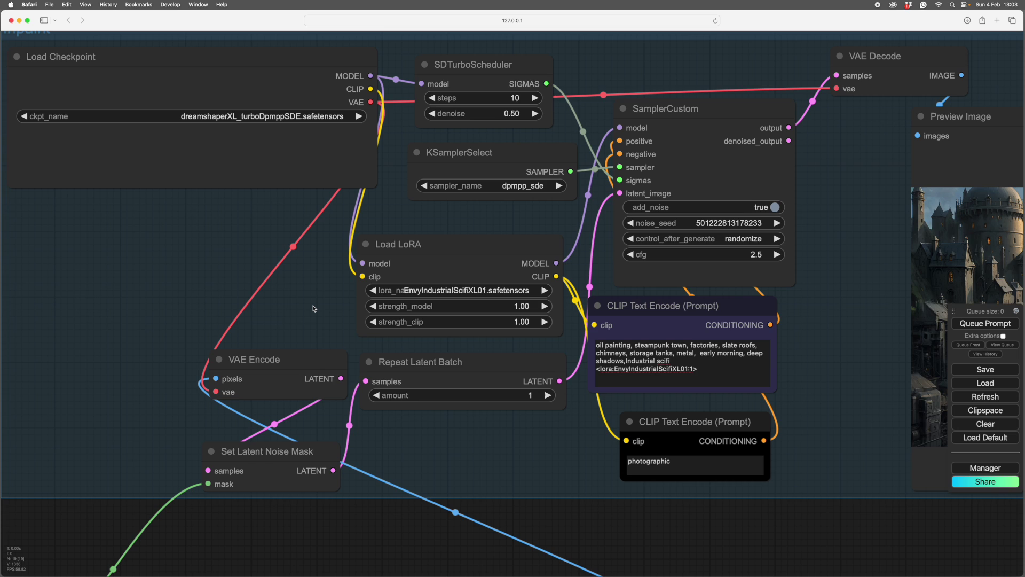
pyautogui.scroll(-4, 315, 310)
pyautogui.scroll(-2, 390, 372)
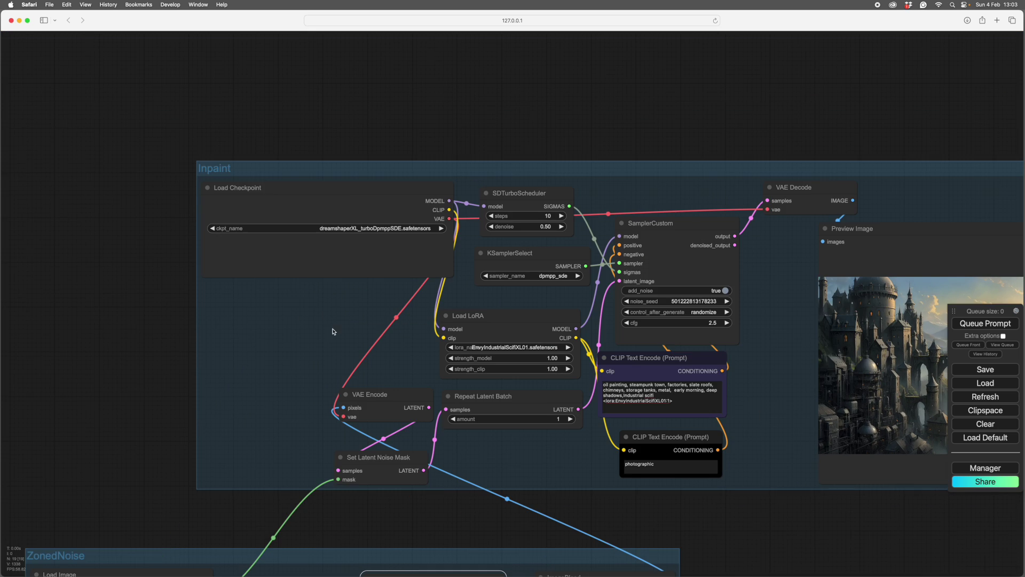
pyautogui.scroll(2, 332, 178)
pyautogui.scroll(-5, 361, 128)
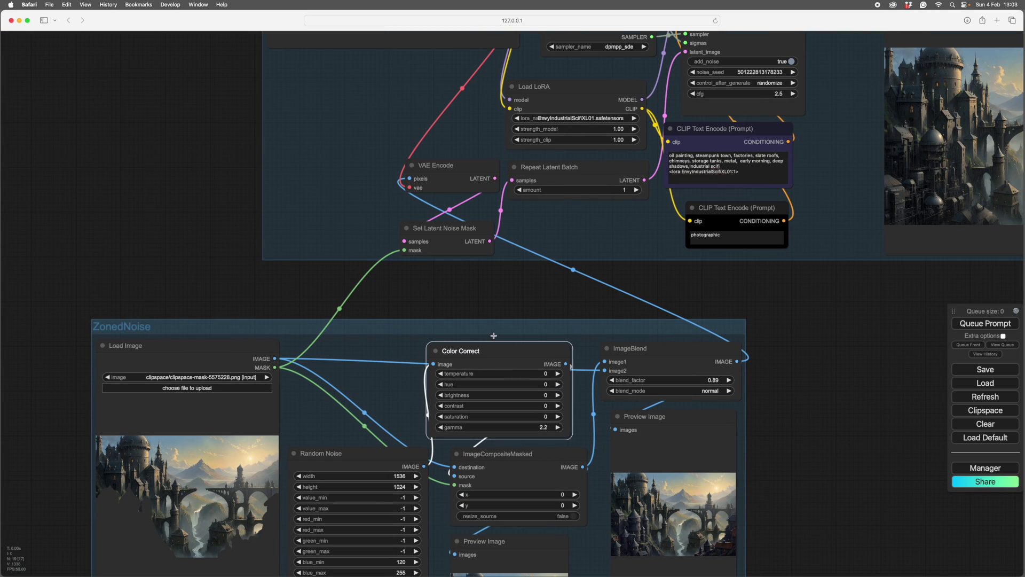
pyautogui.moveTo(377, 102); pyautogui.dragTo(297, 373)
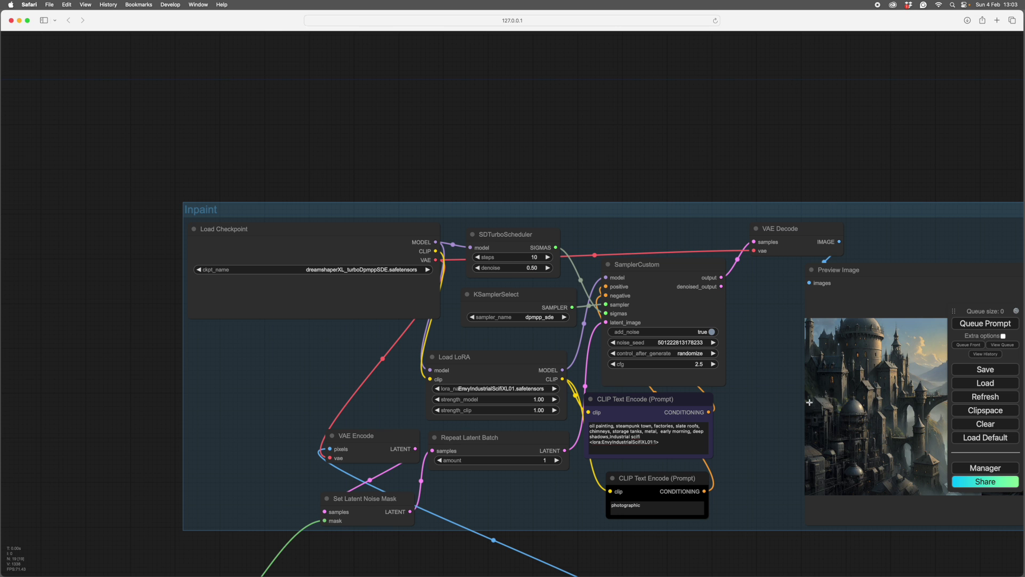
# Recentre the Inpaint nodes, then enlarge the generated castle preview to fill the screen.
pyautogui.scroll(-5, 343, 377)
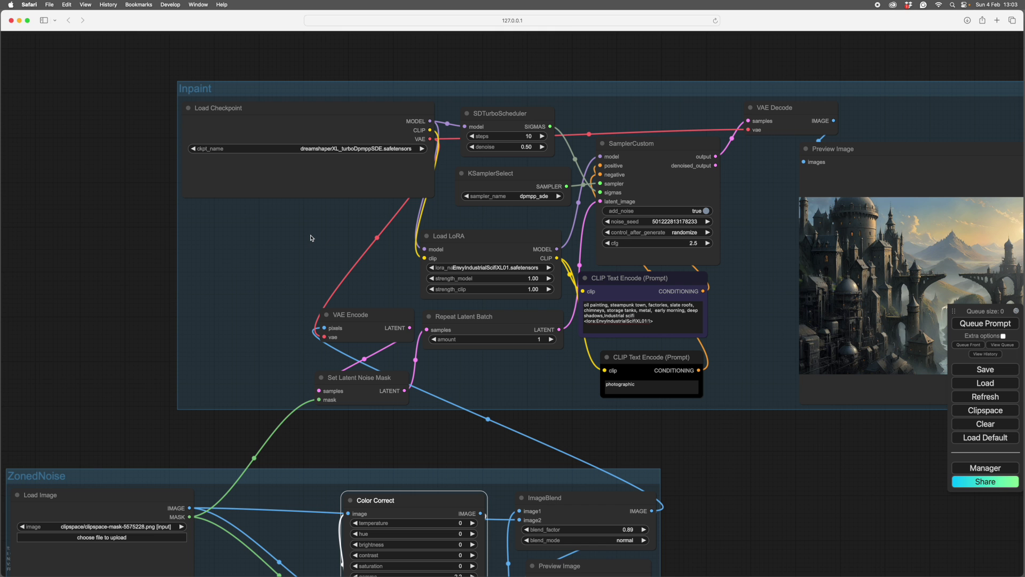
pyautogui.scroll(2, 311, 238)
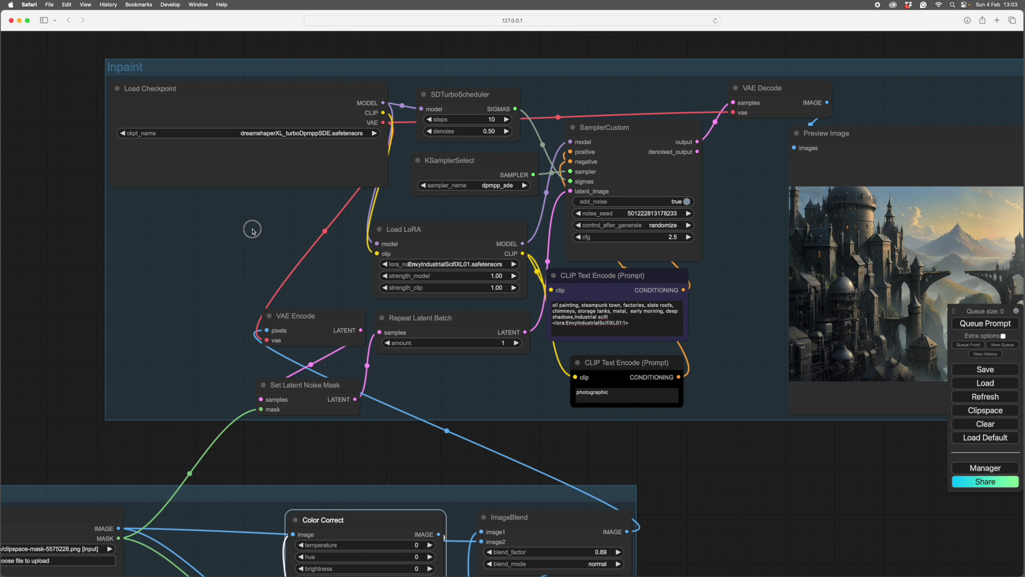
pyautogui.moveTo(251, 229); pyautogui.dragTo(251, 275)
pyautogui.scroll(-3, 407, 373)
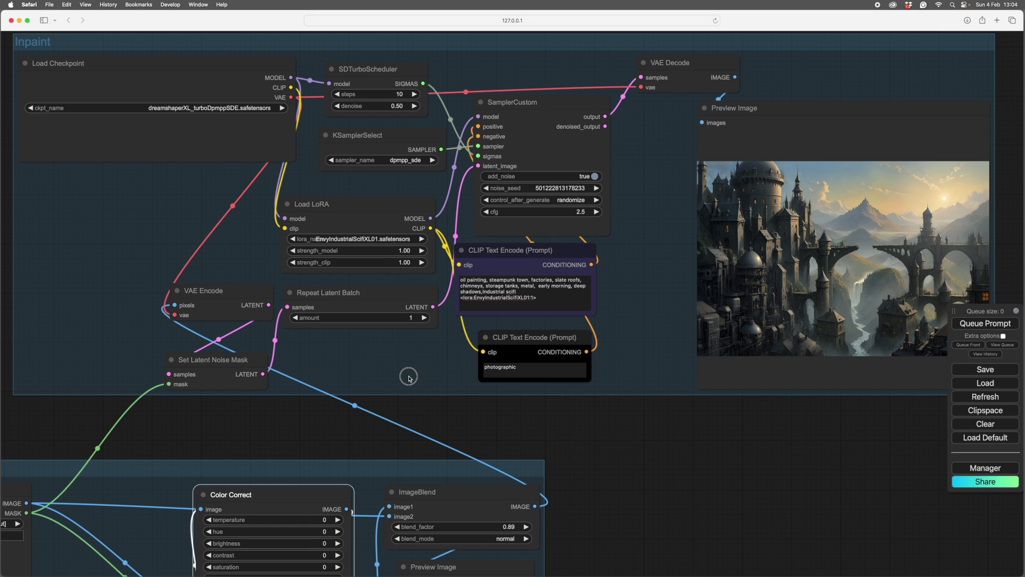
pyautogui.scroll(3, 422, 373)
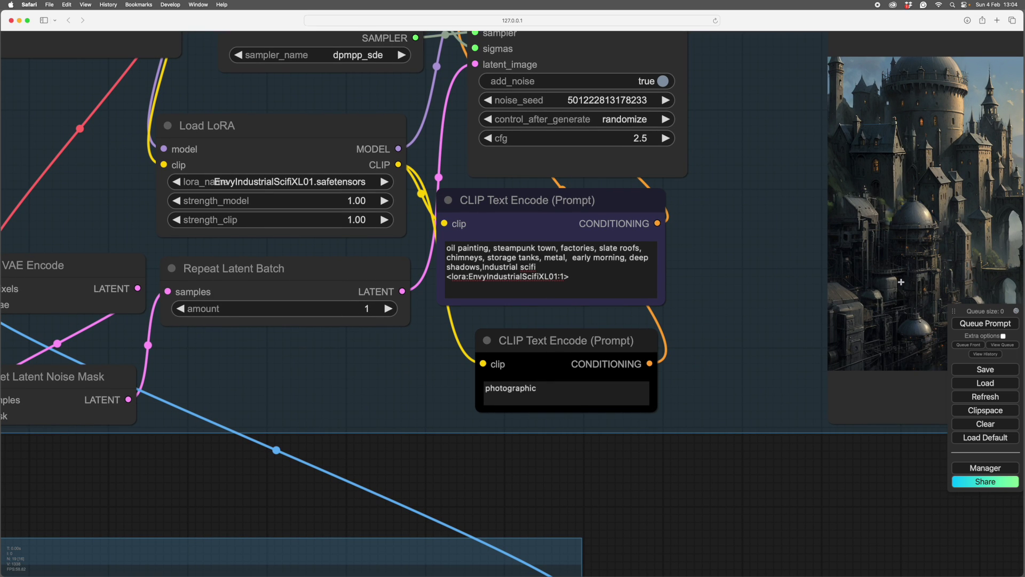
pyautogui.moveTo(771, 297); pyautogui.dragTo(150, 316)
pyautogui.scroll(2, 231, 329)
pyautogui.scroll(2, 211, 335)
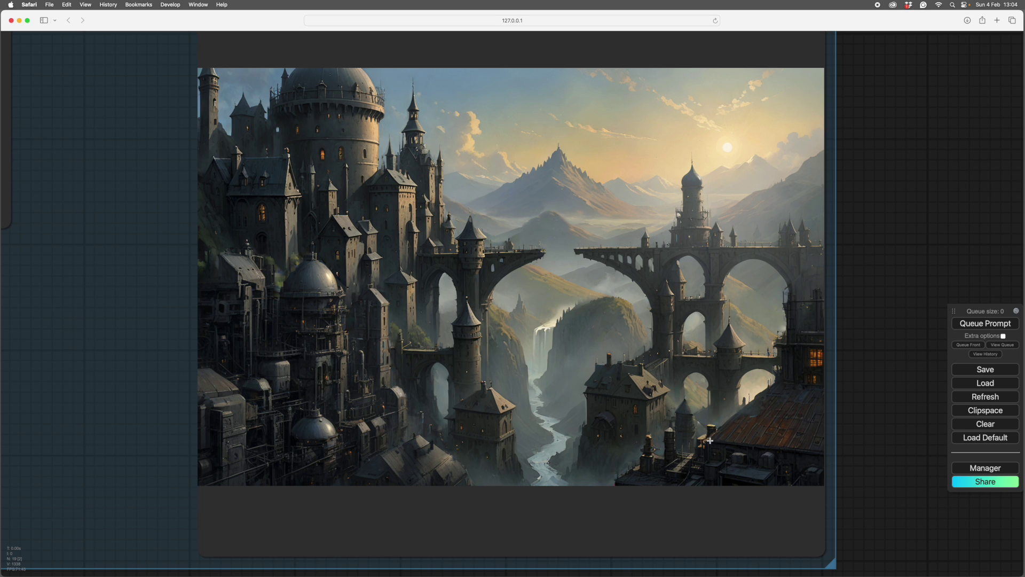
pyautogui.scroll(-1, 495, 420)
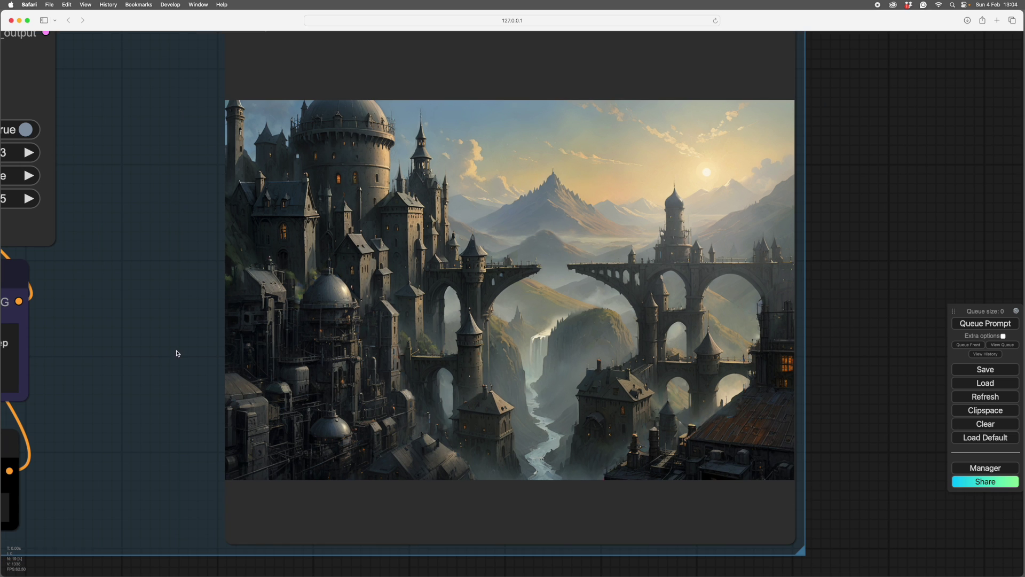
pyautogui.click(134, 346)
pyautogui.scroll(1, 140, 343)
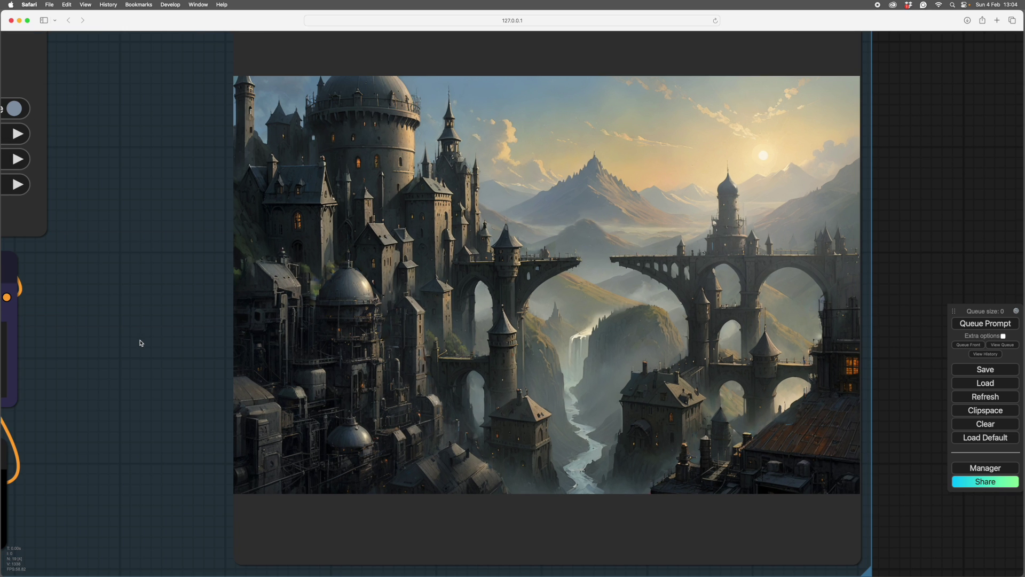
pyautogui.moveTo(156, 339); pyautogui.dragTo(130, 335)
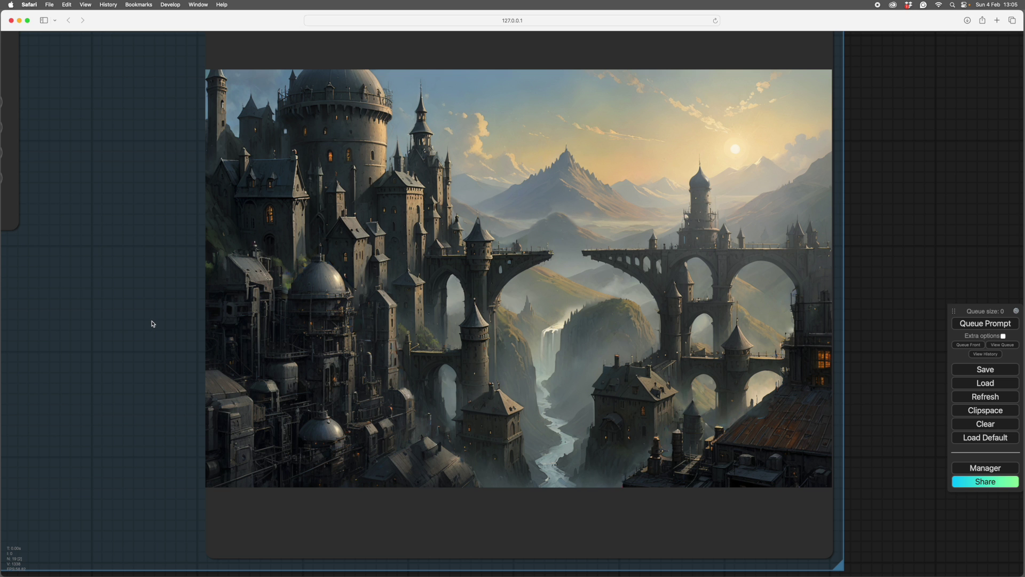
pyautogui.scroll(-8, 279, 324)
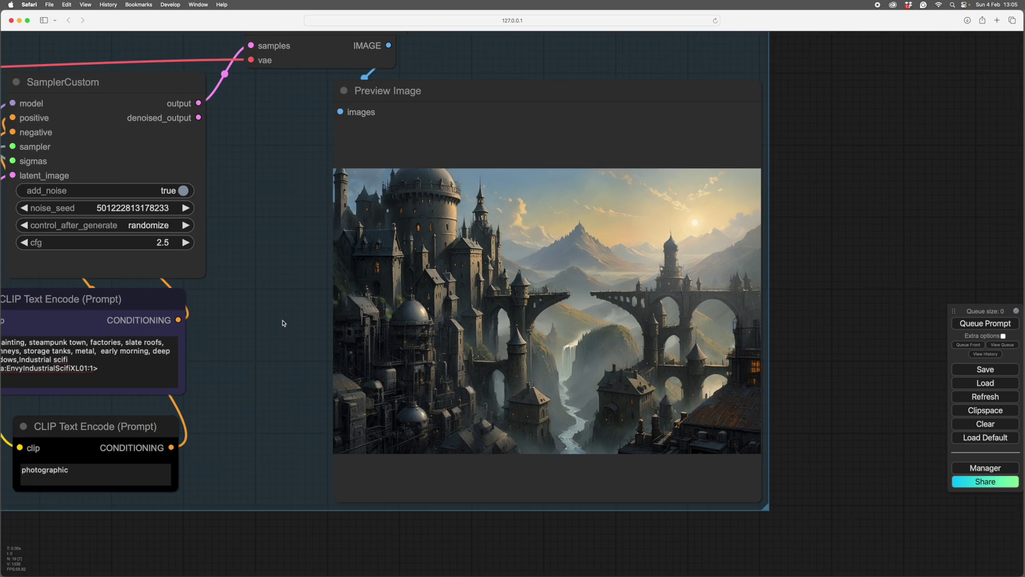
pyautogui.scroll(-6, 278, 334)
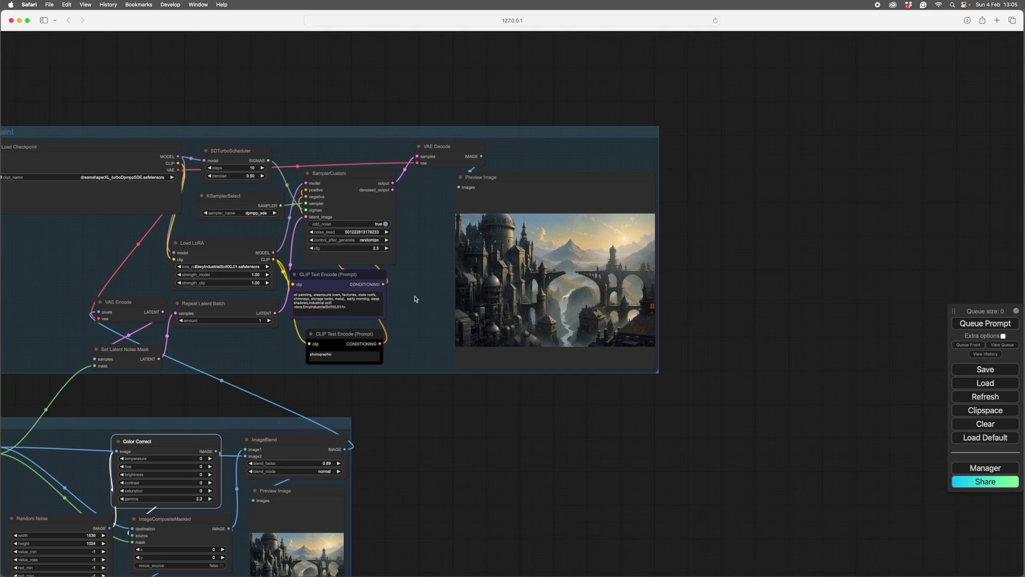
pyautogui.moveTo(403, 436); pyautogui.dragTo(647, 345)
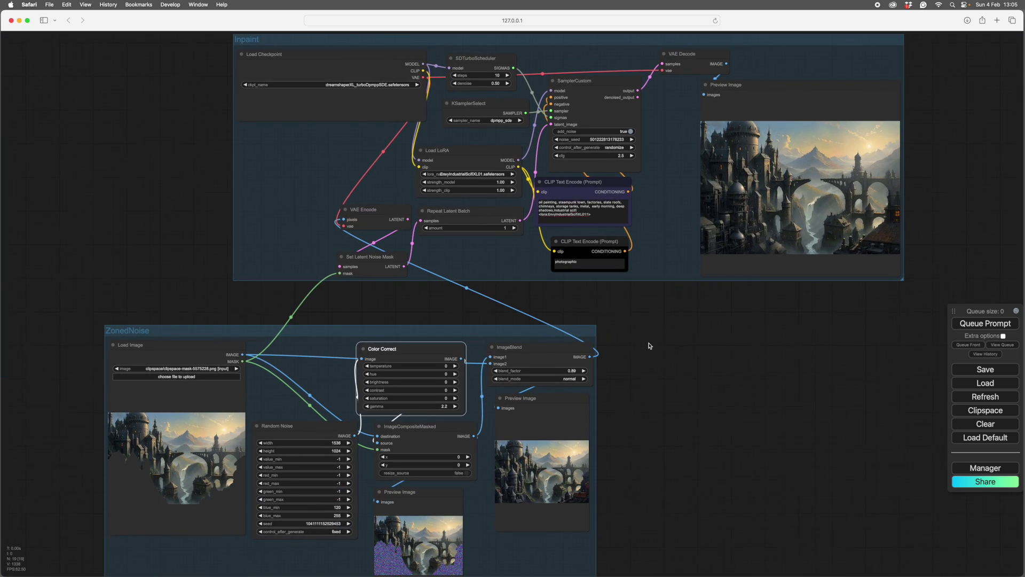
pyautogui.scroll(-1, 647, 321)
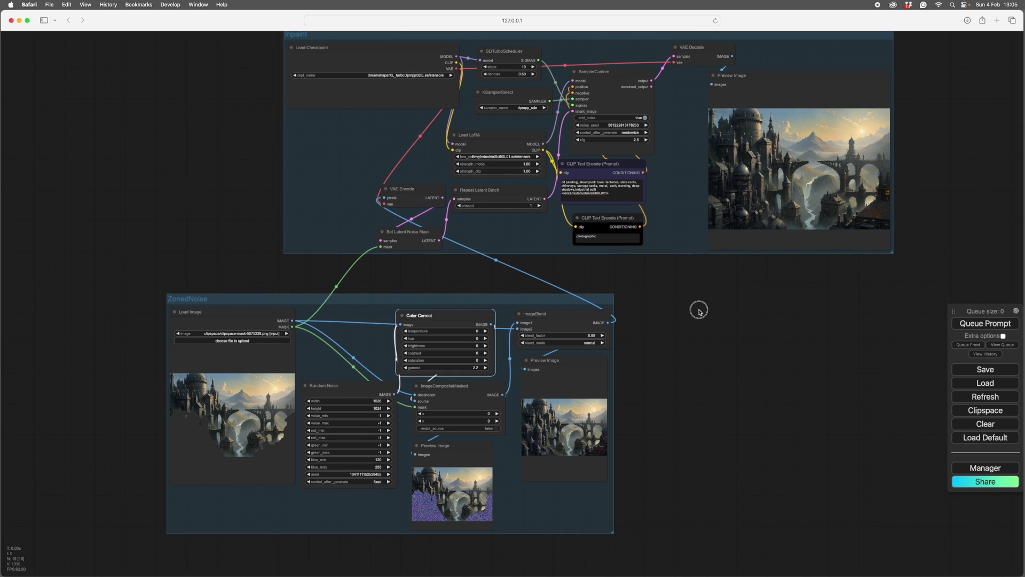
pyautogui.scroll(-2, 697, 308)
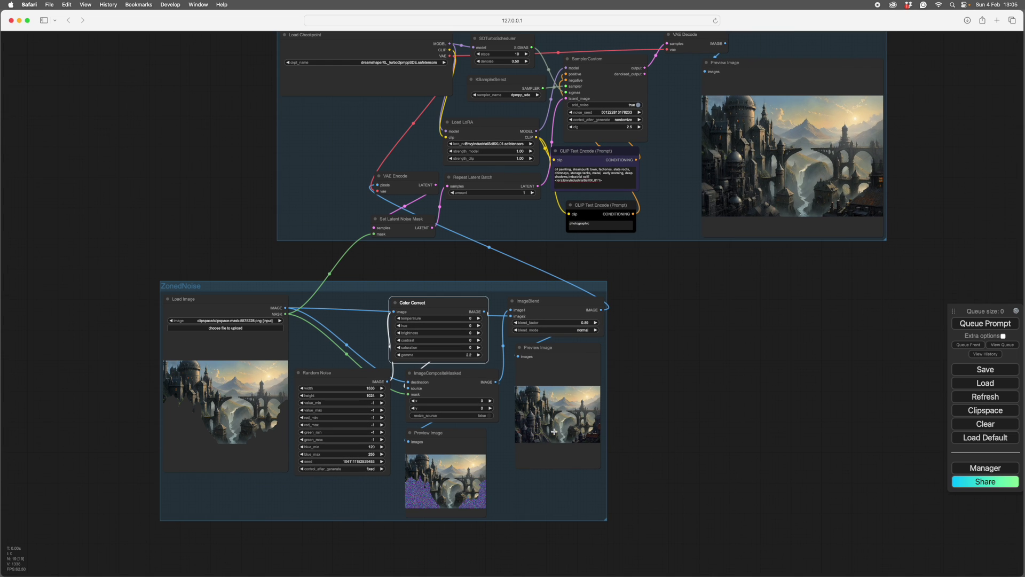
pyautogui.scroll(10, 587, 435)
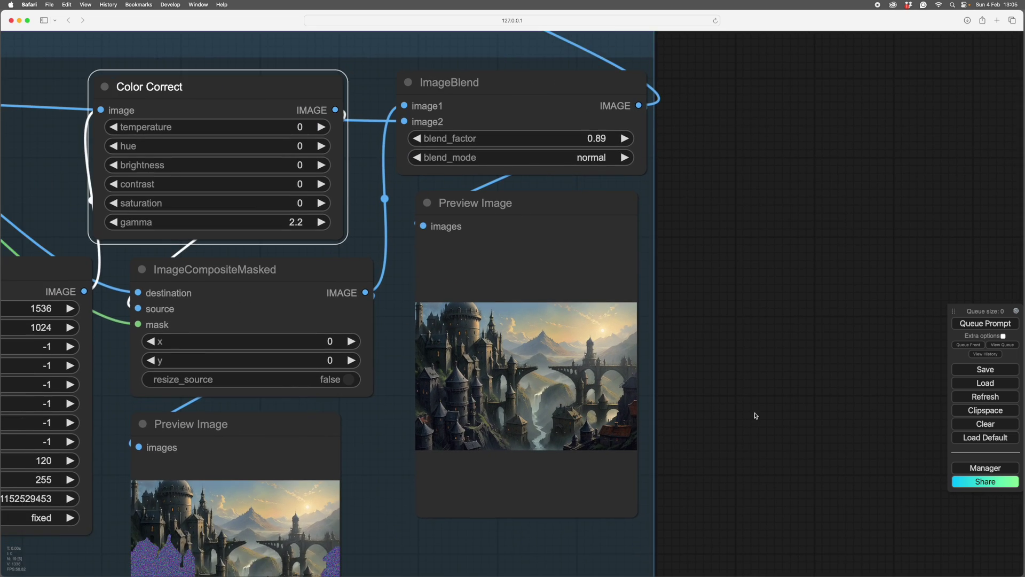
pyautogui.scroll(5, 747, 414)
pyautogui.hscroll(-4, 774, 406)
pyautogui.scroll(-3, 822, 387)
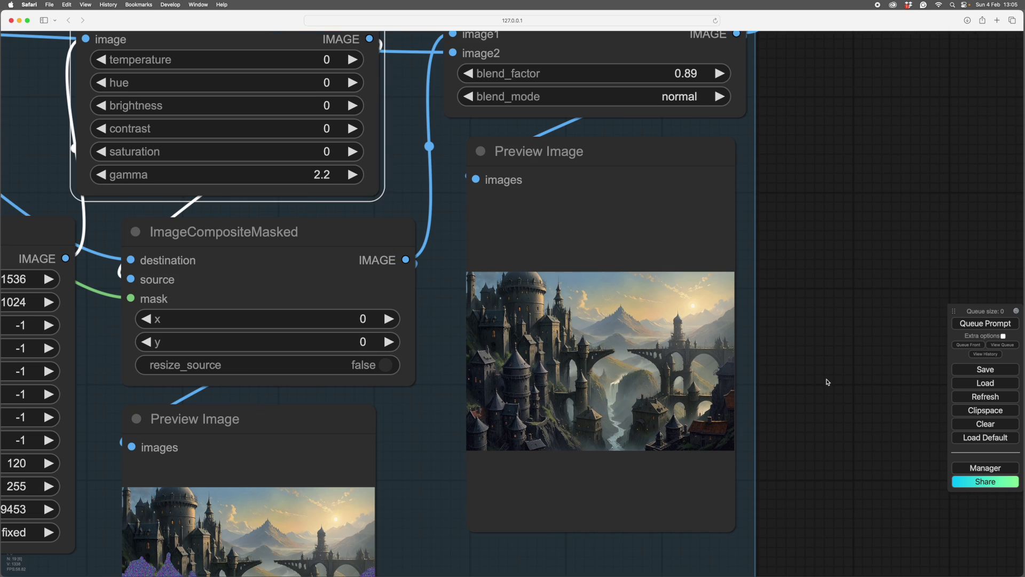
pyautogui.scroll(-4, 827, 382)
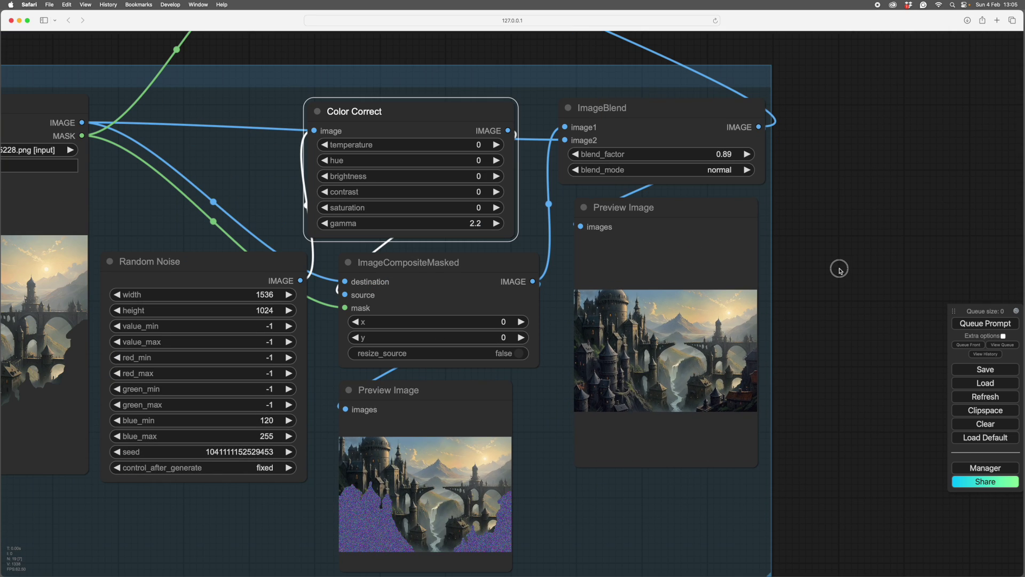
pyautogui.moveTo(839, 268); pyautogui.dragTo(754, 372)
pyautogui.scroll(-5, 754, 372)
pyautogui.hscroll(3, 729, 338)
pyautogui.scroll(2, 590, 396)
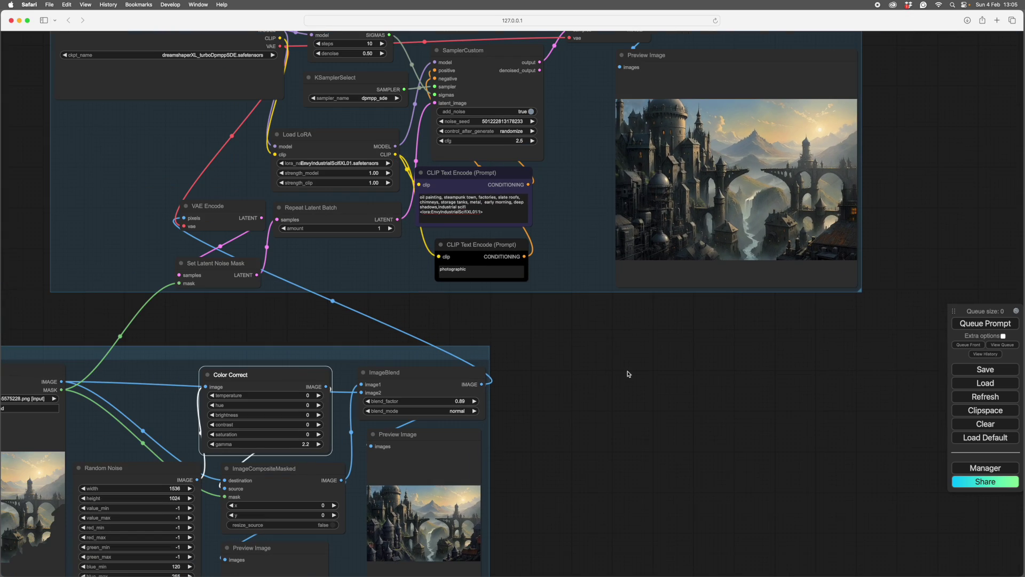
pyautogui.hscroll(4, 628, 374)
pyautogui.scroll(4, 628, 374)
pyautogui.scroll(5, 559, 431)
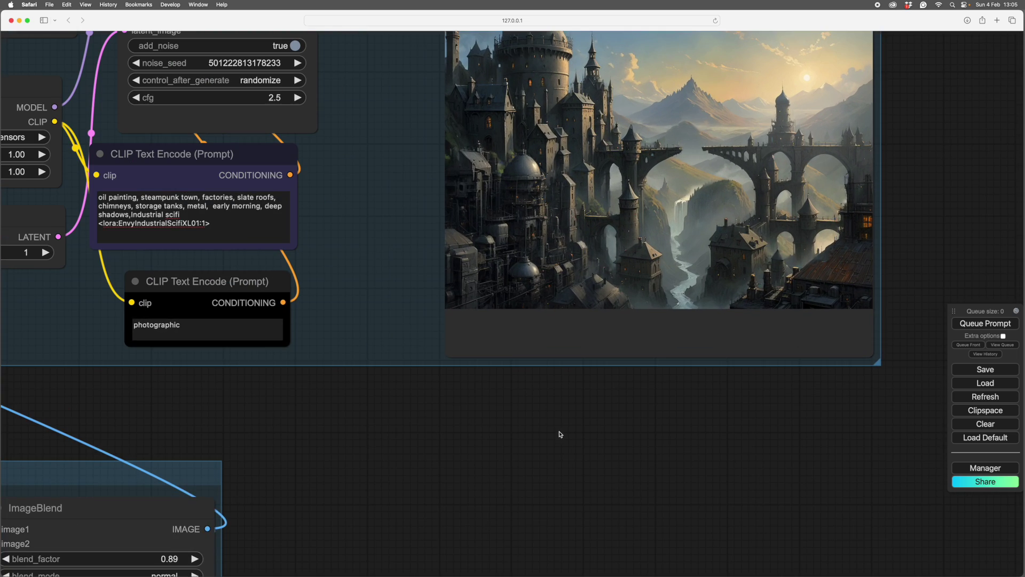
pyautogui.moveTo(583, 434); pyautogui.dragTo(545, 517)
pyautogui.scroll(6, 544, 518)
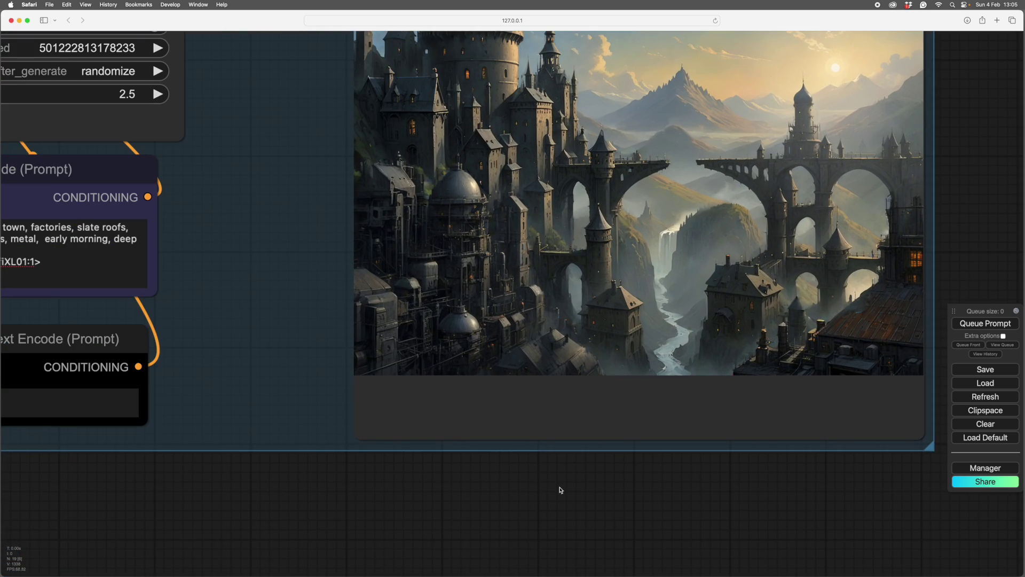
pyautogui.hscroll(4, 652, 526)
pyautogui.scroll(2, 651, 526)
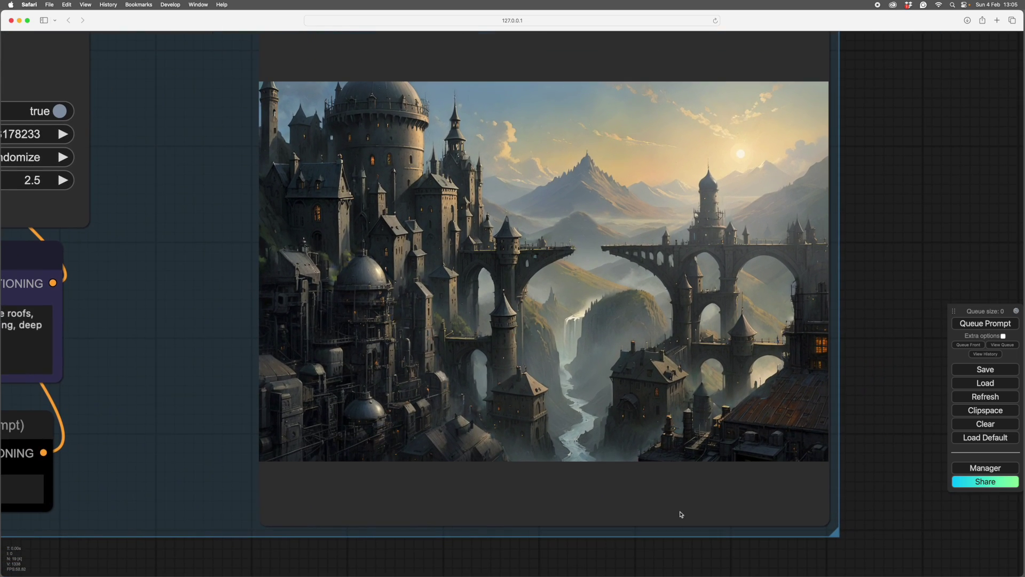
pyautogui.scroll(2, 899, 366)
pyautogui.hscroll(-2, 899, 354)
pyautogui.scroll(2, 898, 355)
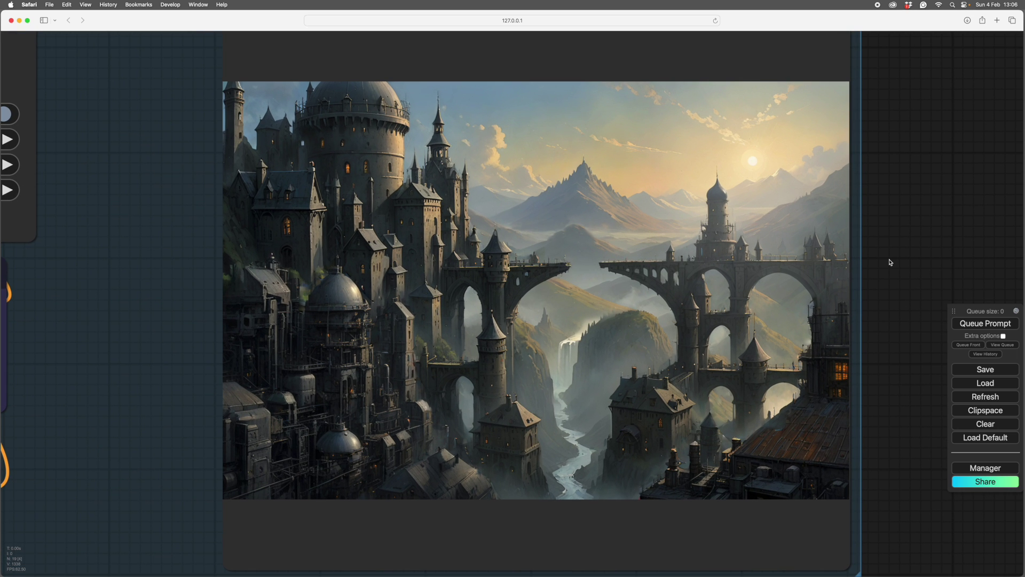
pyautogui.scroll(-6, 887, 287)
pyautogui.moveTo(616, 522); pyautogui.dragTo(801, 201)
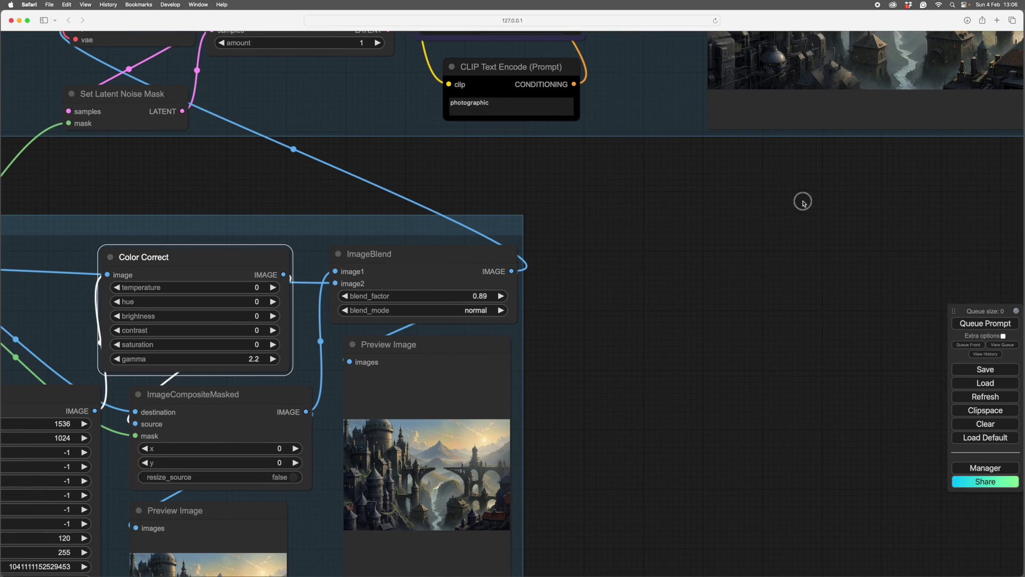
pyautogui.moveTo(609, 354); pyautogui.dragTo(952, 249)
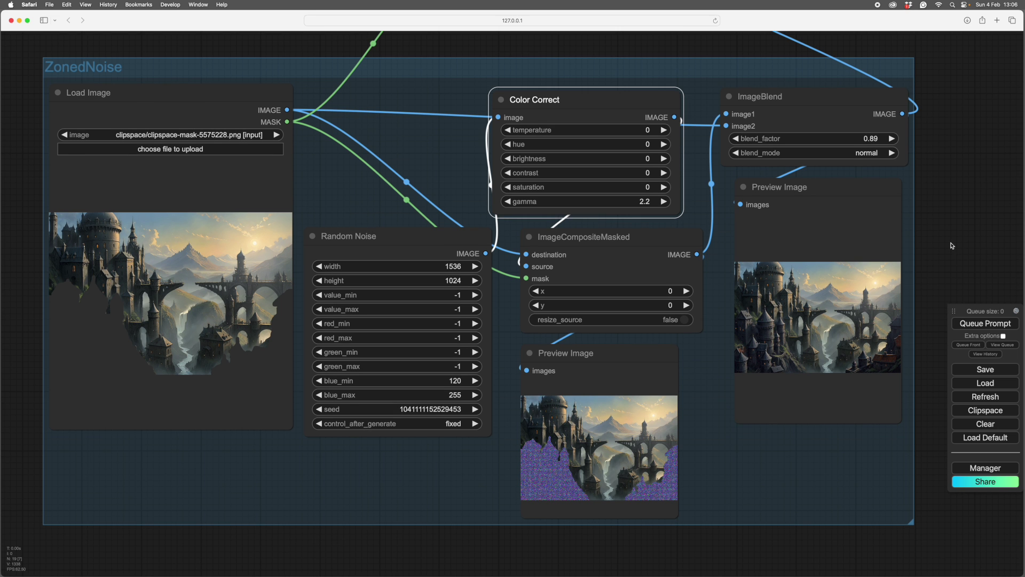